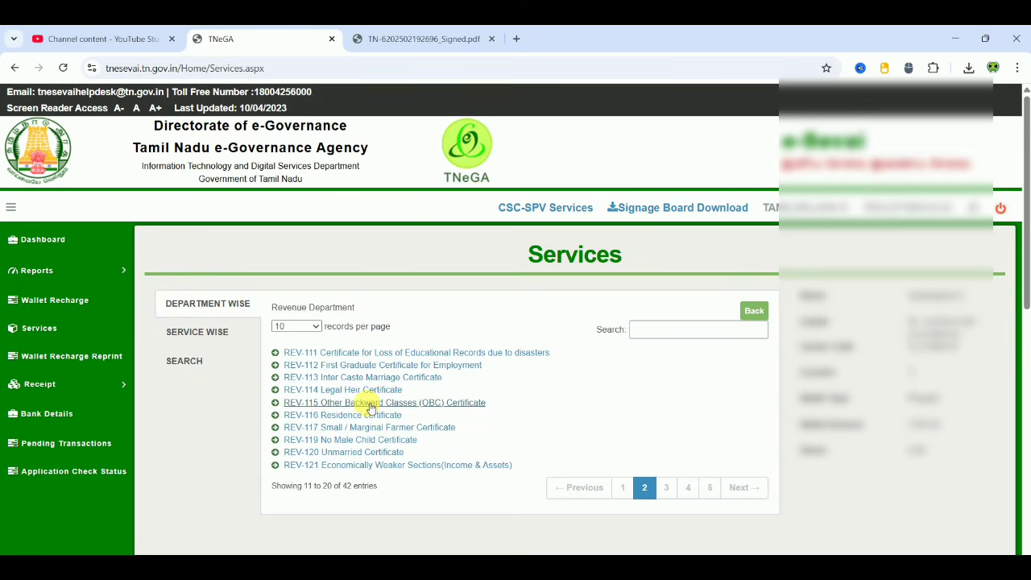
# Open the REV-115 Other Backward Classes (OBC) Certificate service, proceed past its instructions and maximize the application window
pyautogui.click(371, 404)
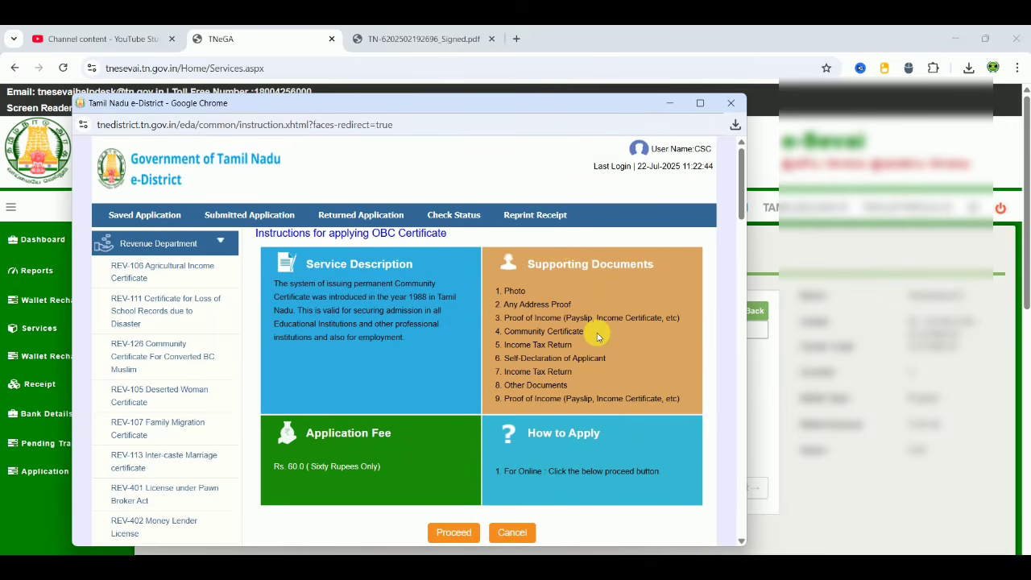
pyautogui.click(456, 533)
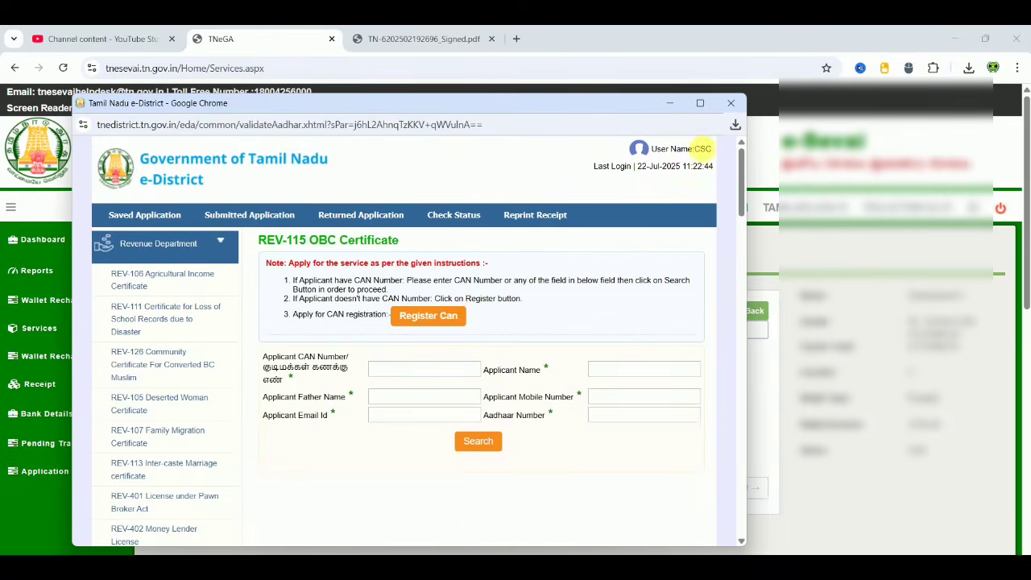
pyautogui.click(701, 103)
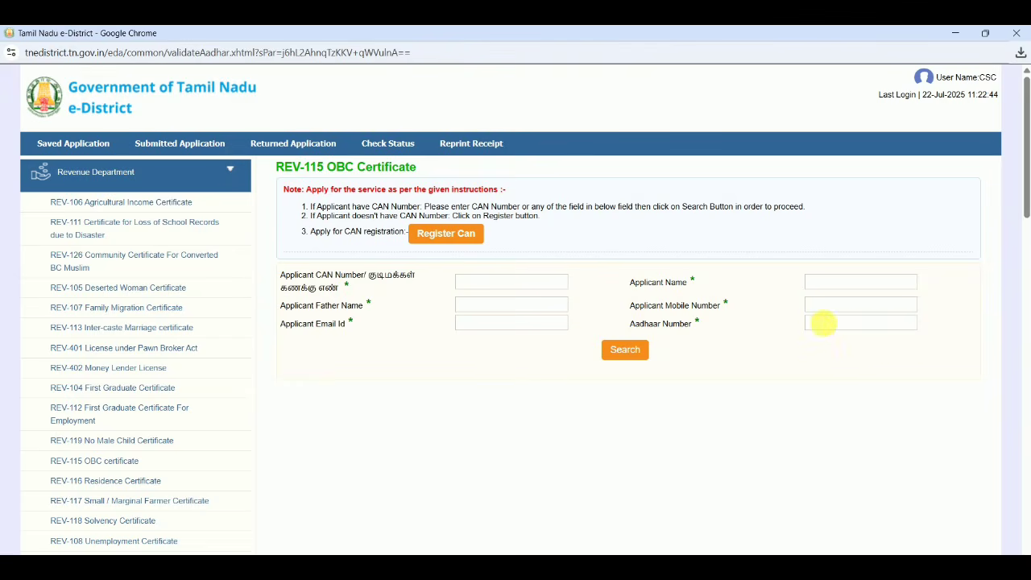
# Search for the applicant by Aadhaar number, select the matching CAN record and proceed to the certificate form
pyautogui.click(862, 323)
pyautogui.hotkey('ctrl', 'v')
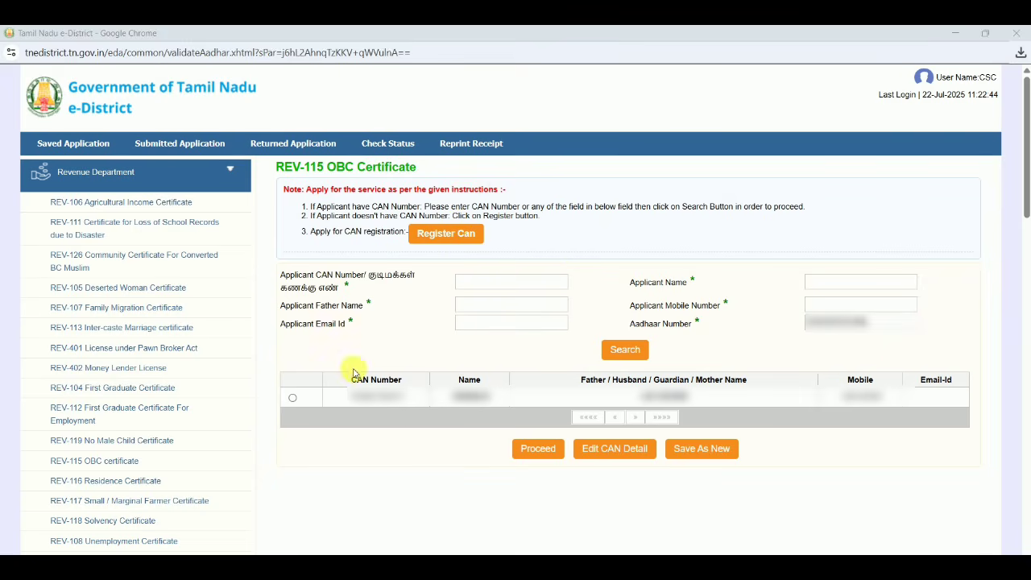
pyautogui.click(293, 399)
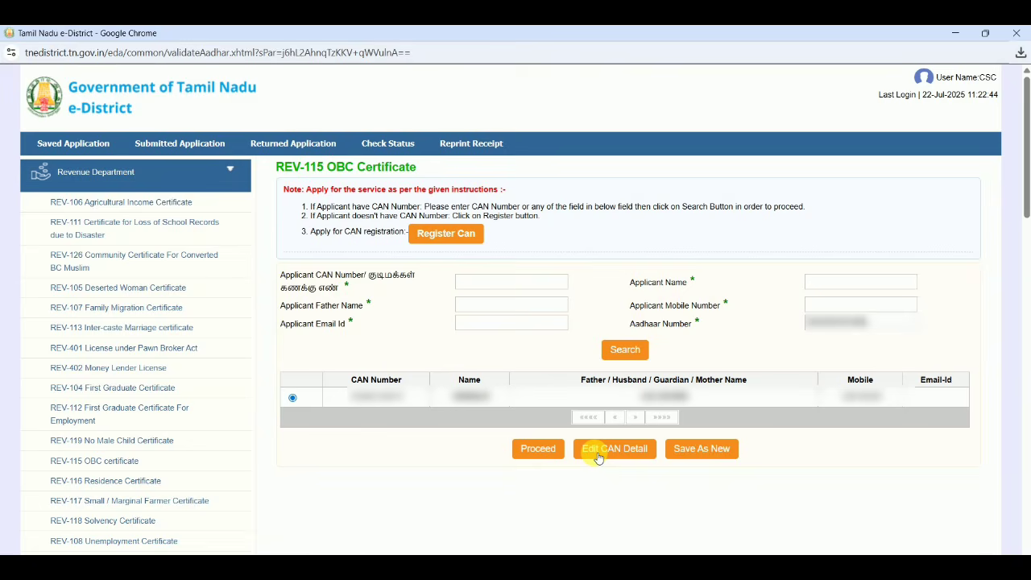
pyautogui.click(529, 447)
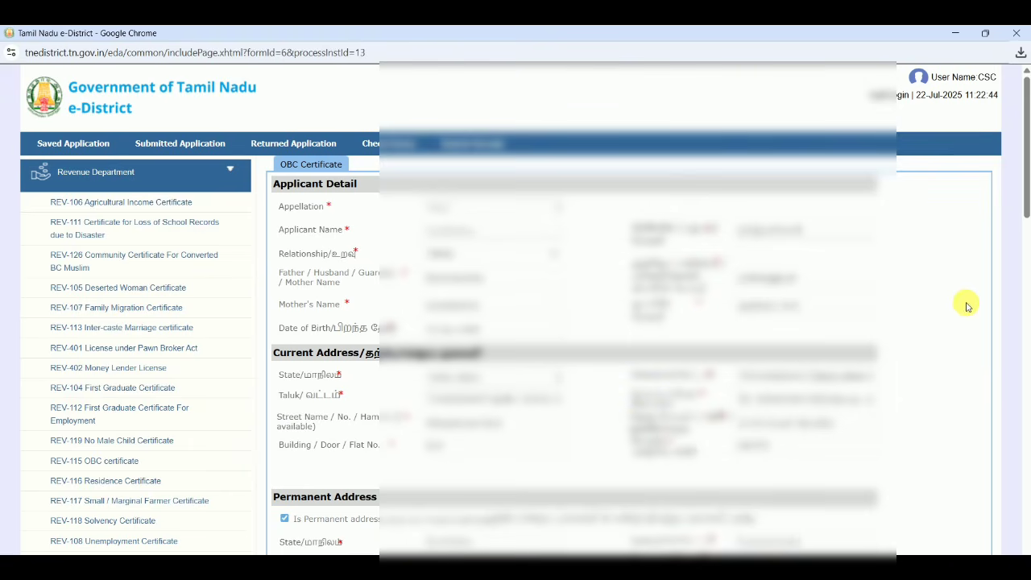
# Set the applicant's caste to GAVARAI in the Personal Details section
pyautogui.scroll(-10, 959, 313)
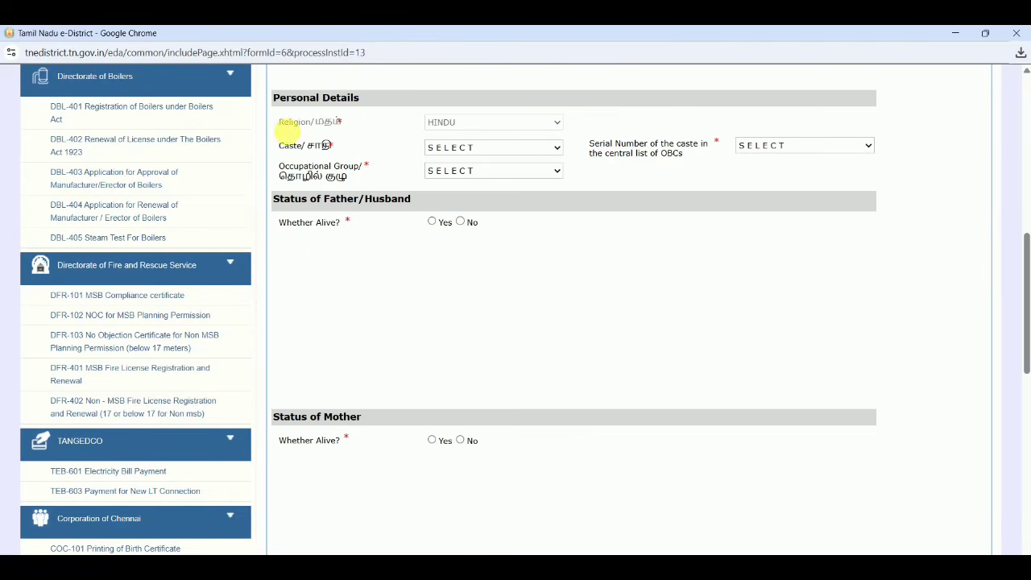
pyautogui.click(464, 155)
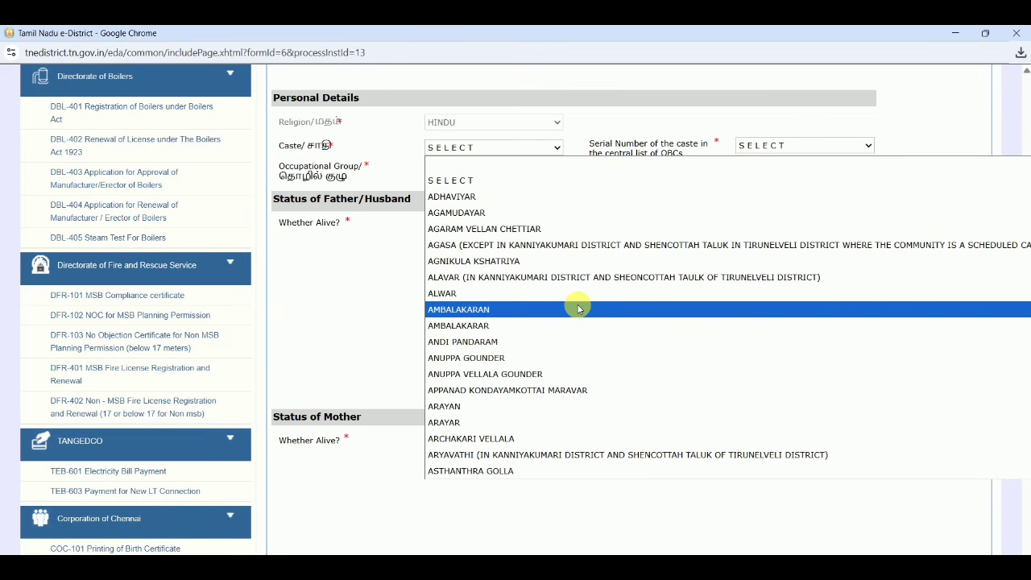
pyautogui.write('gav')
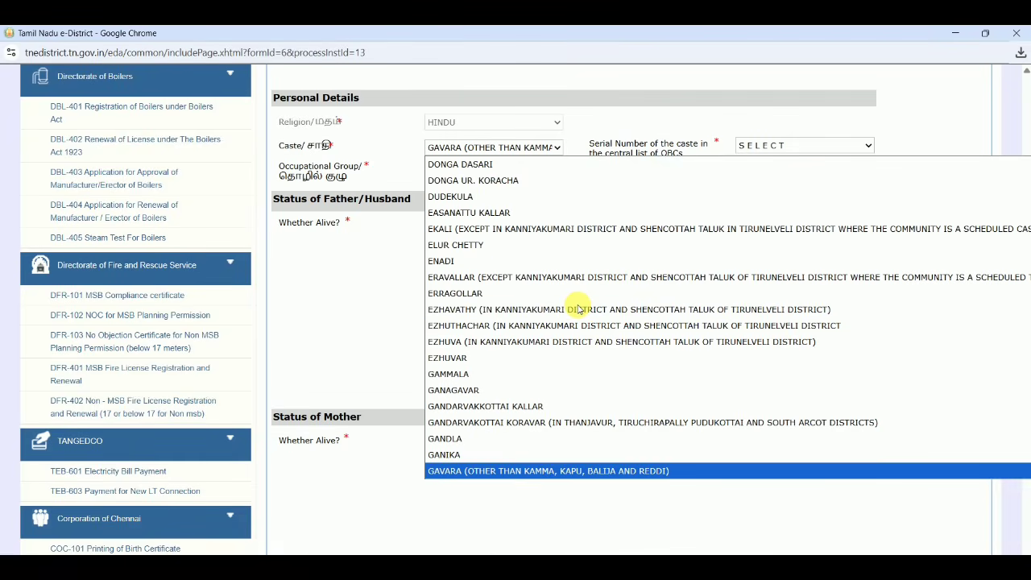
pyautogui.press('Down')
pyautogui.press('Down')
pyautogui.press('Up')
pyautogui.press('Return')
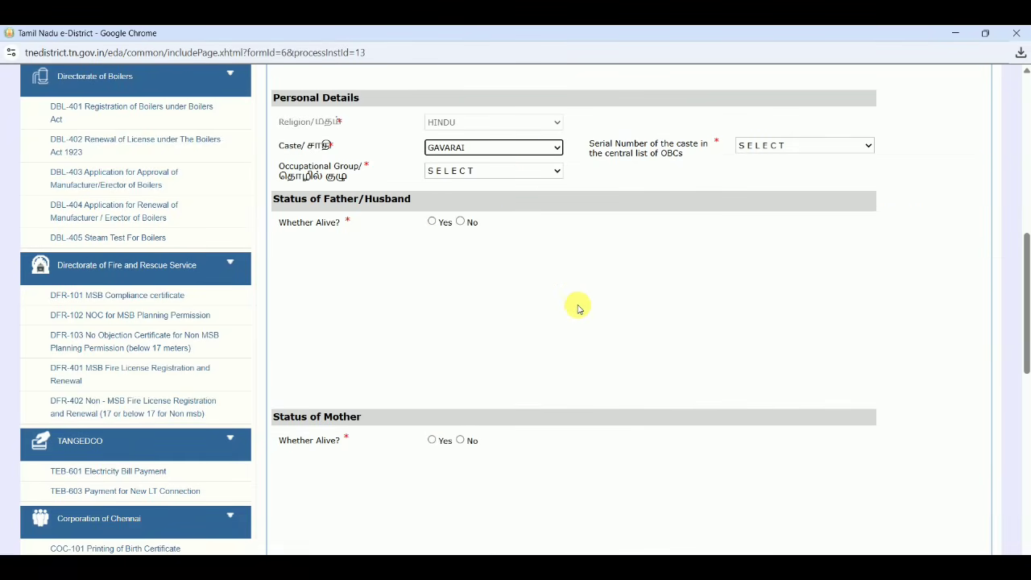
pyautogui.click(687, 291)
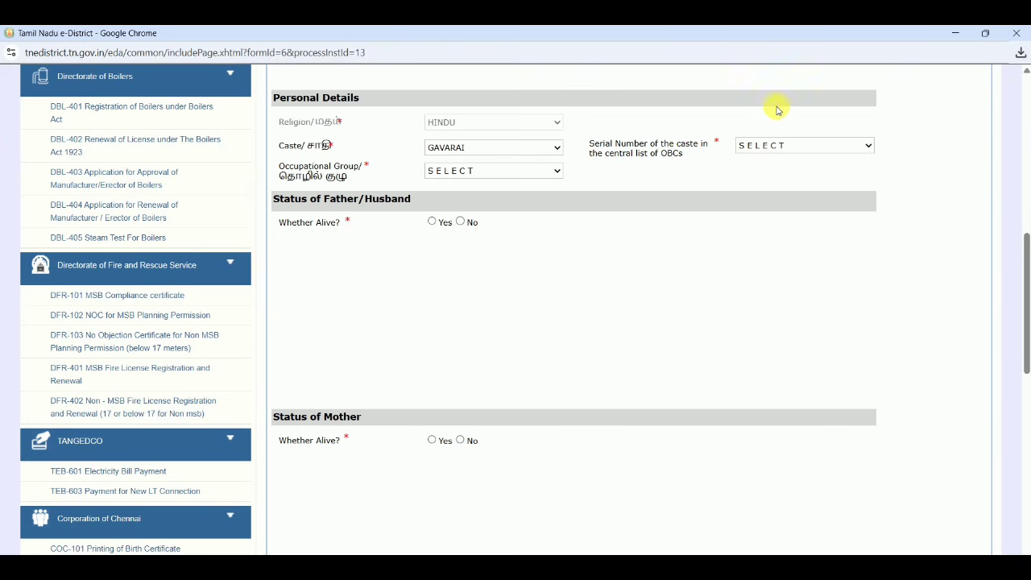
# Set the caste's serial number in the central list of OBCs to 40 and the occupational group to Student
pyautogui.click(780, 151)
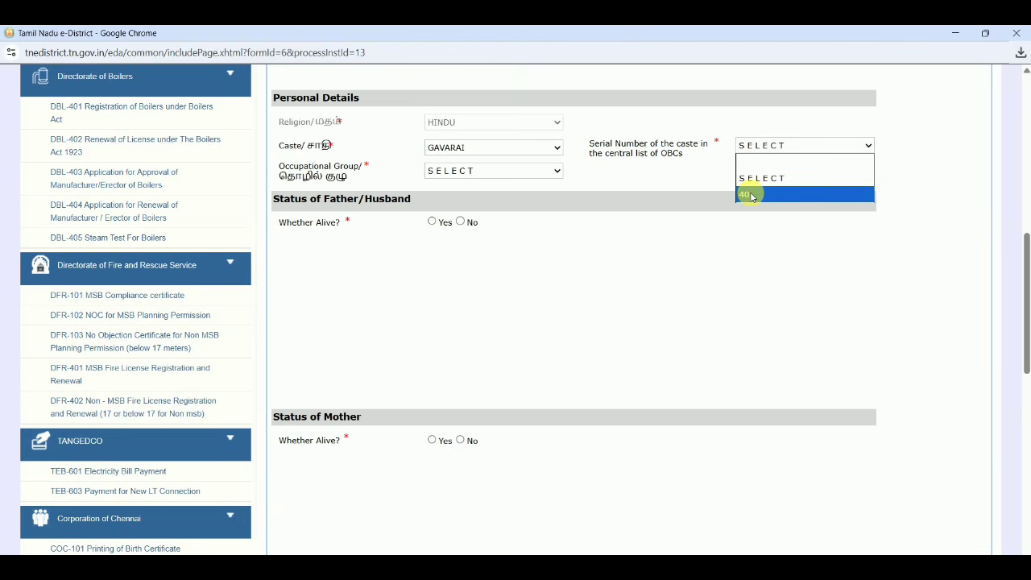
pyautogui.click(749, 195)
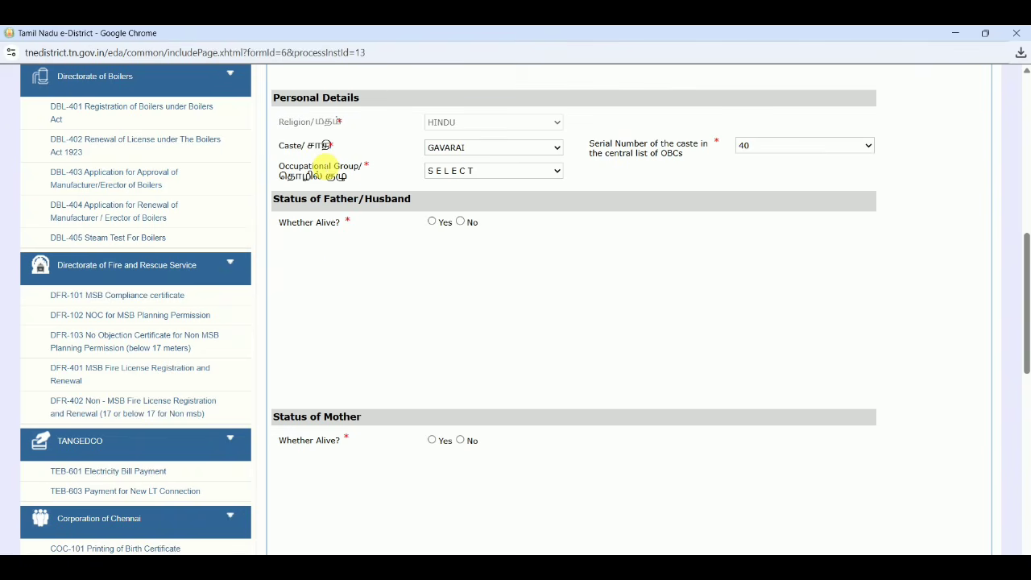
pyautogui.click(493, 173)
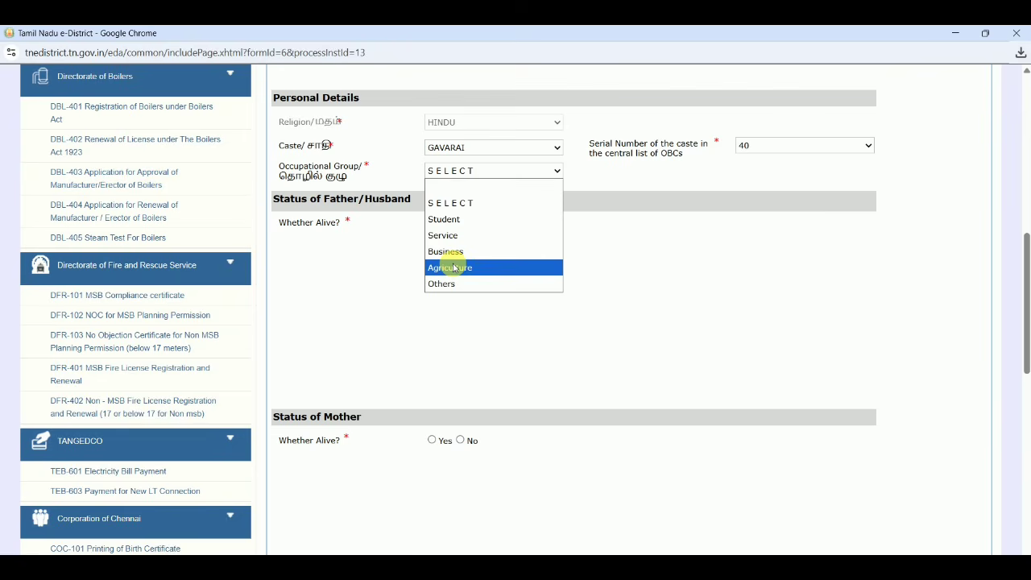
pyautogui.click(457, 219)
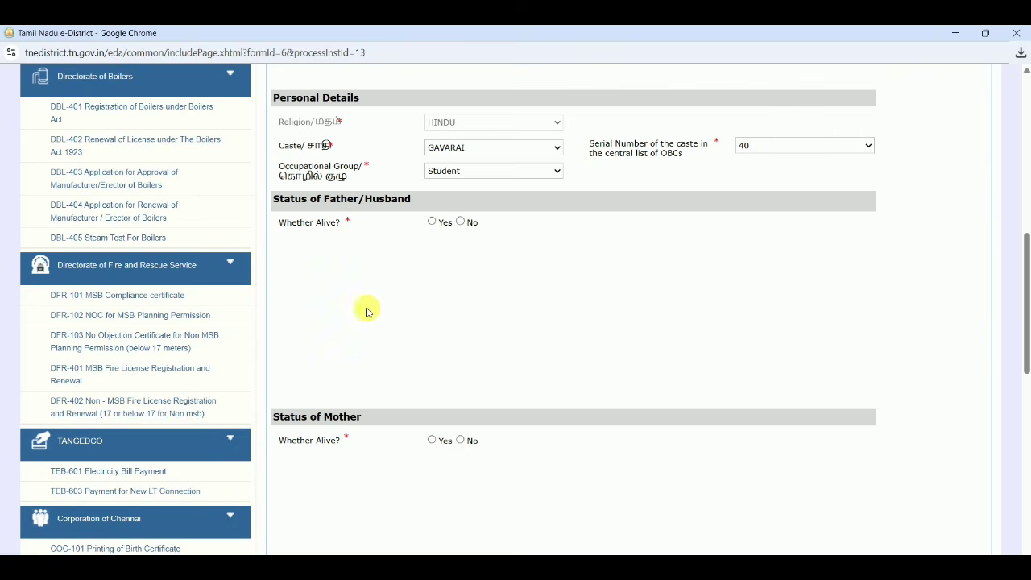
# Mark the father/husband as alive, with Self Employed as nature of occupation and Others as status
pyautogui.click(432, 223)
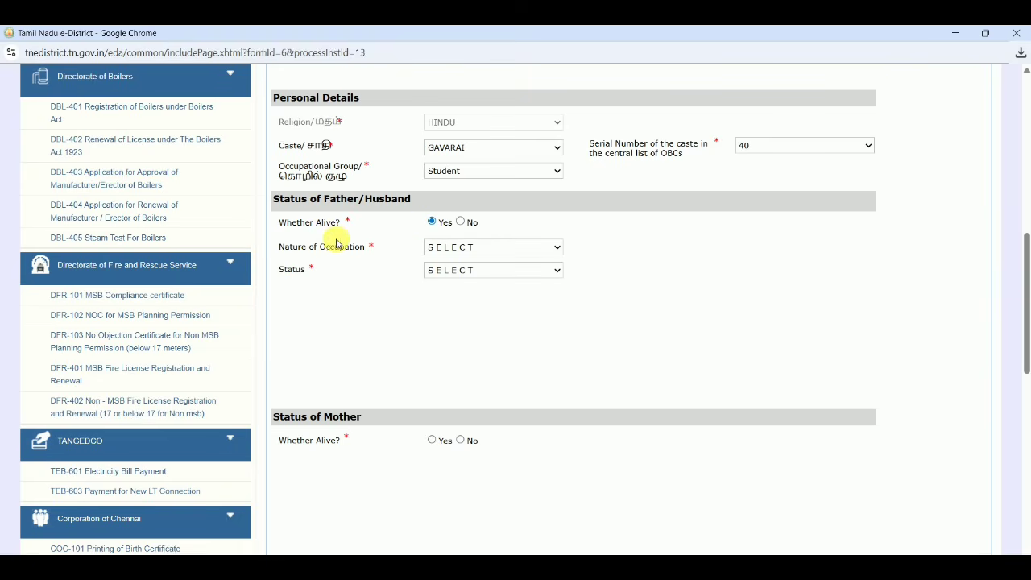
pyautogui.click(476, 250)
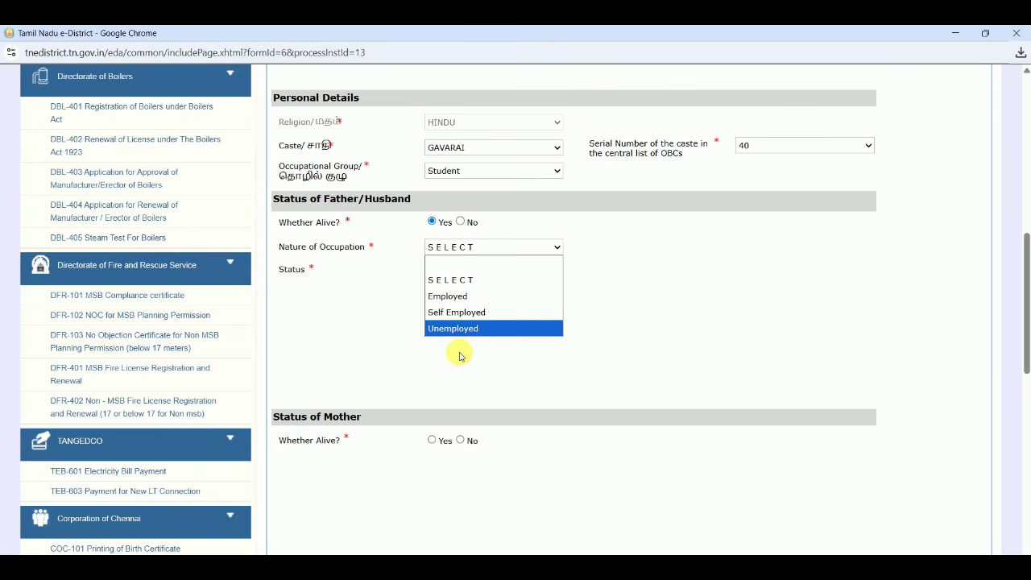
pyautogui.click(461, 314)
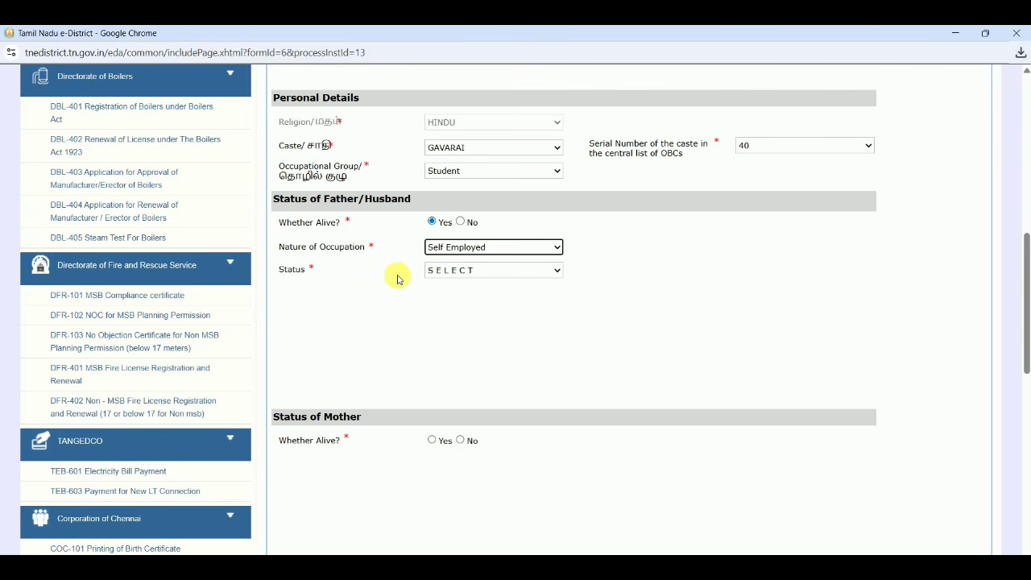
pyautogui.click(450, 272)
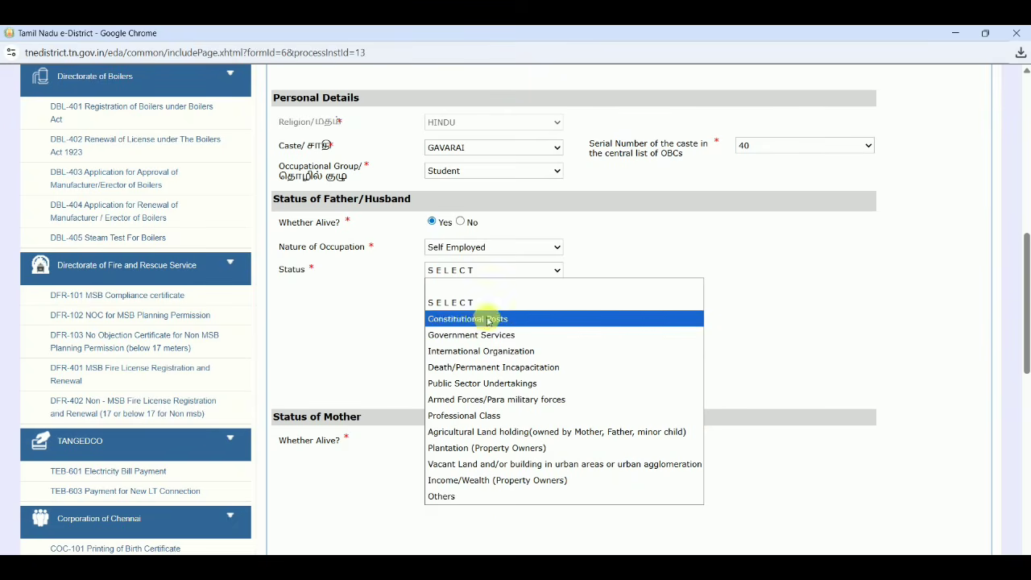
pyautogui.click(466, 499)
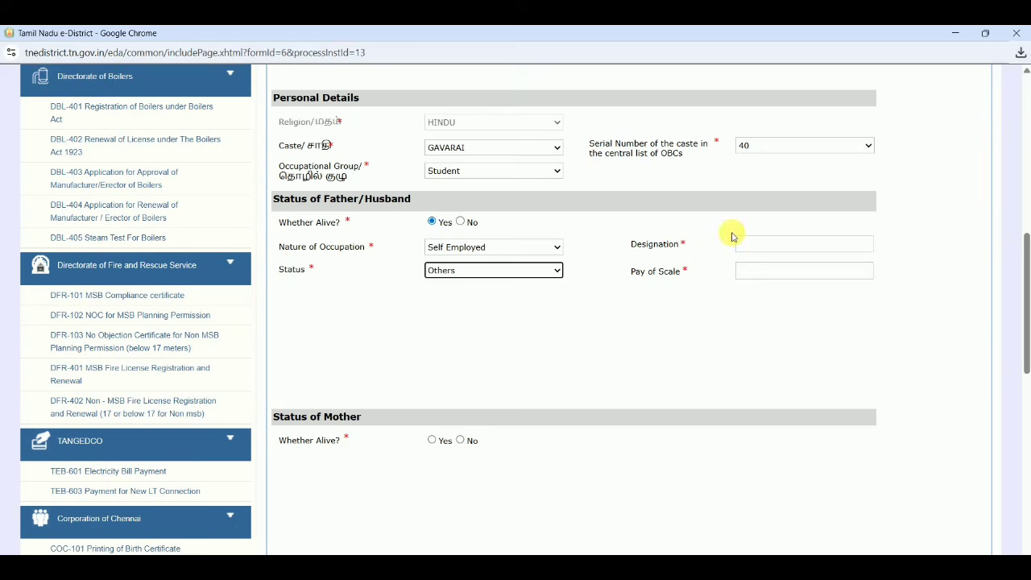
pyautogui.click(762, 248)
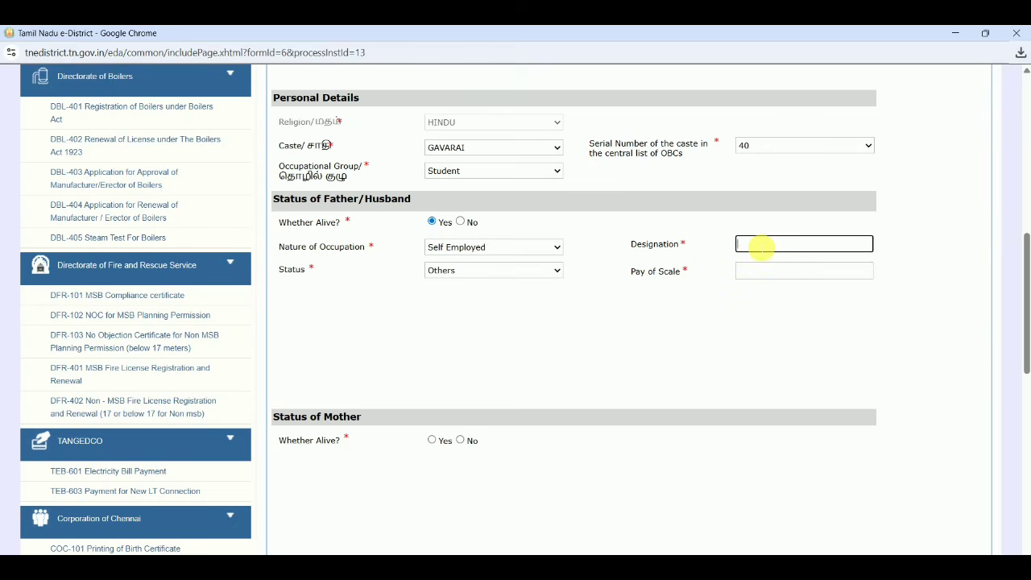
pyautogui.click(490, 274)
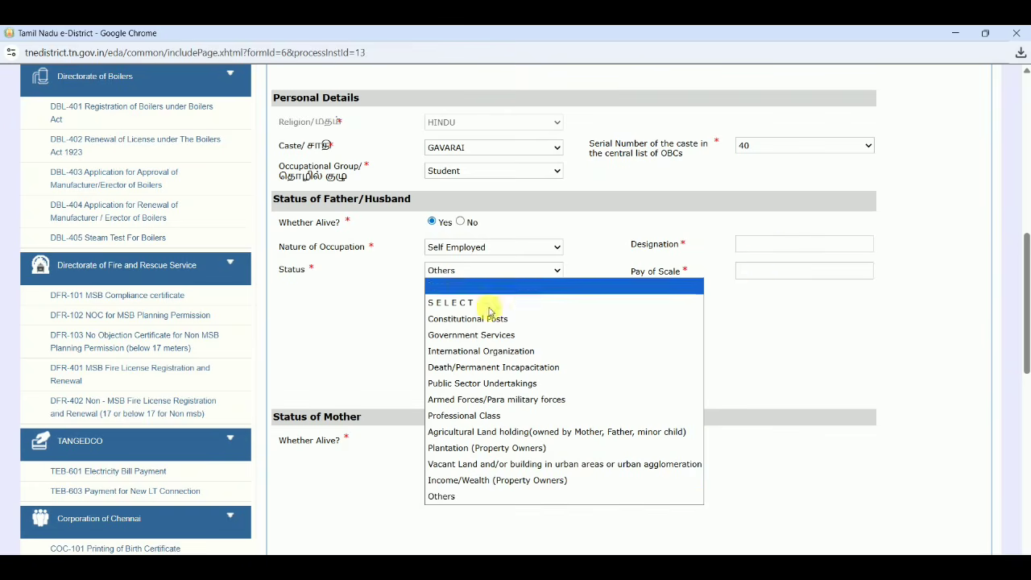
pyautogui.click(533, 435)
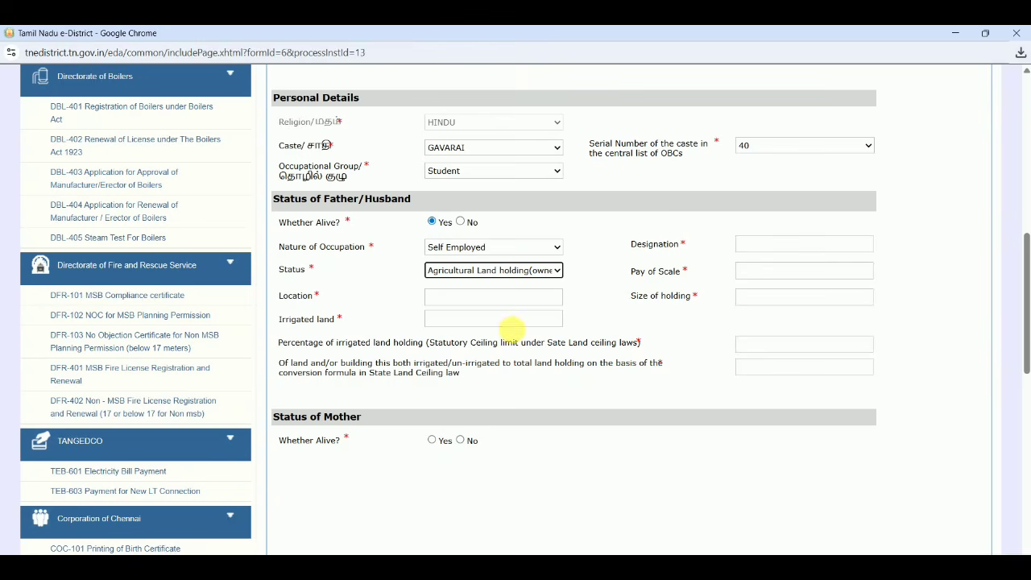
pyautogui.click(510, 271)
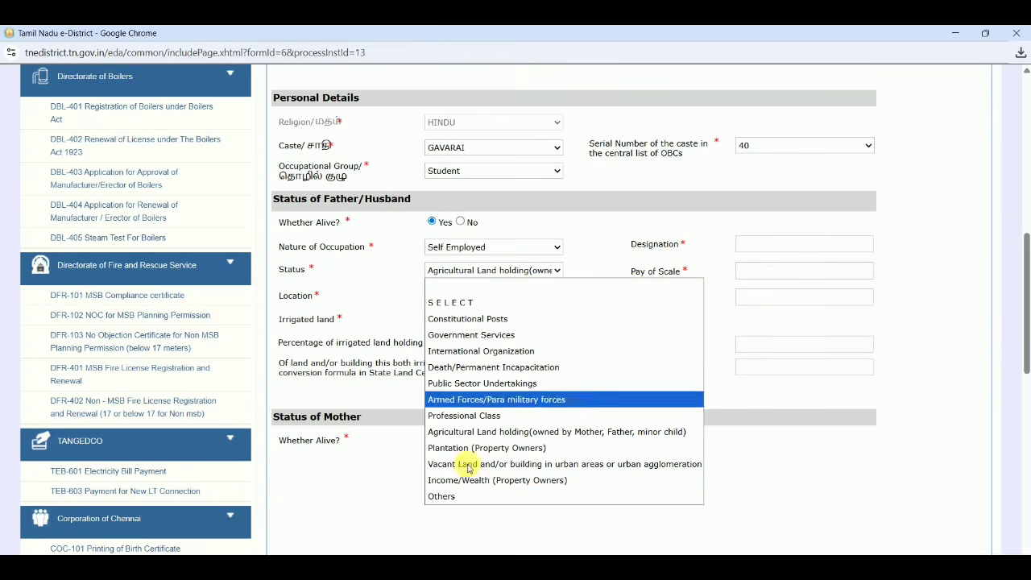
pyautogui.click(463, 497)
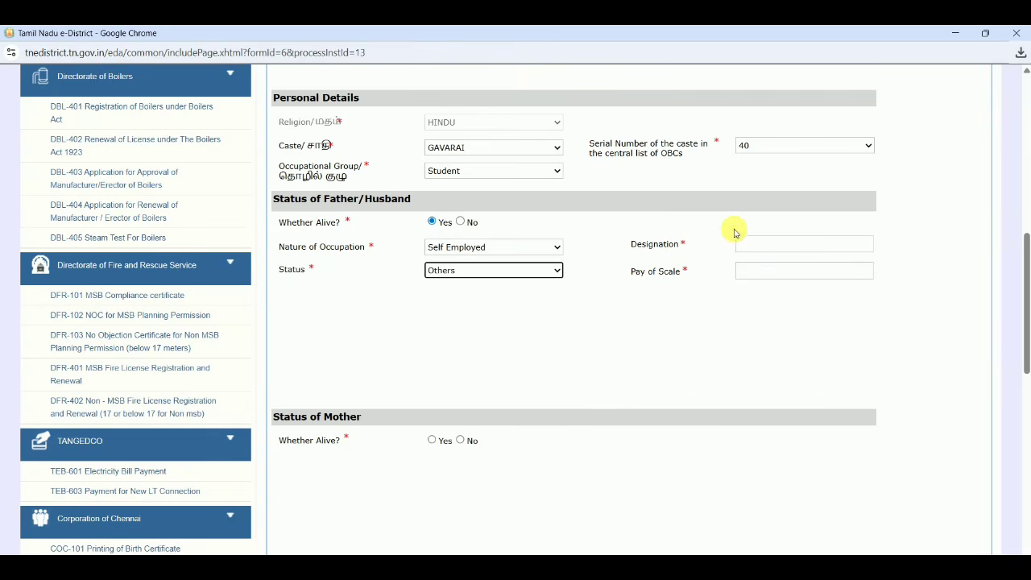
# Enter farmer as the father's designation and 72000 as his pay of scale
pyautogui.click(761, 243)
pyautogui.write('farmer')
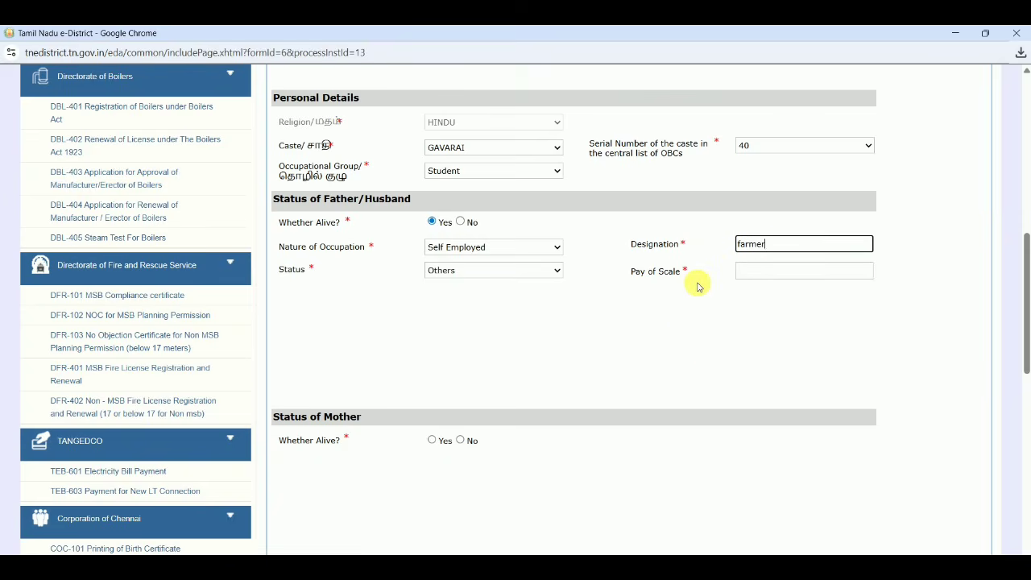
pyautogui.click(782, 275)
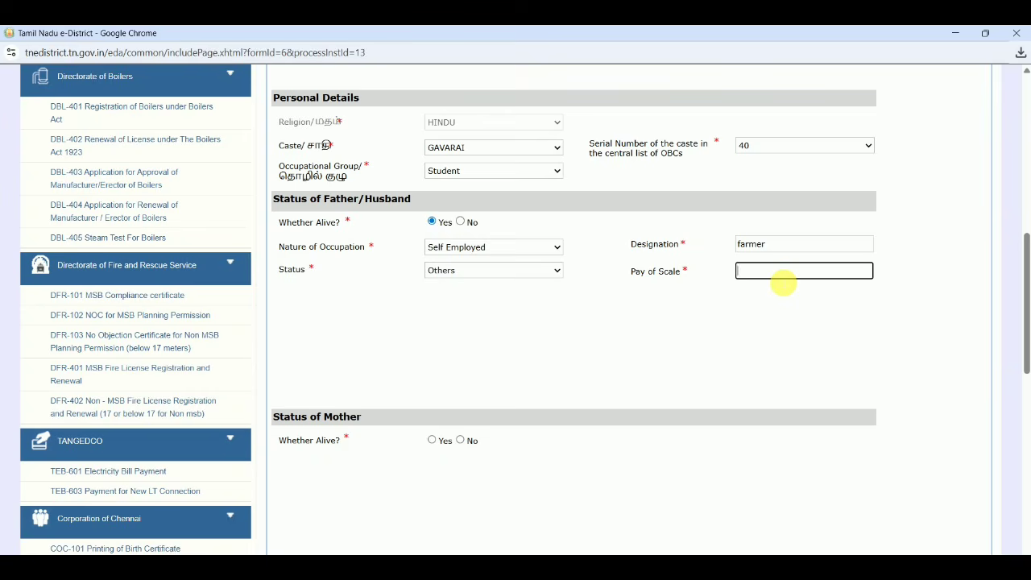
pyautogui.write('72000')
pyautogui.click(682, 352)
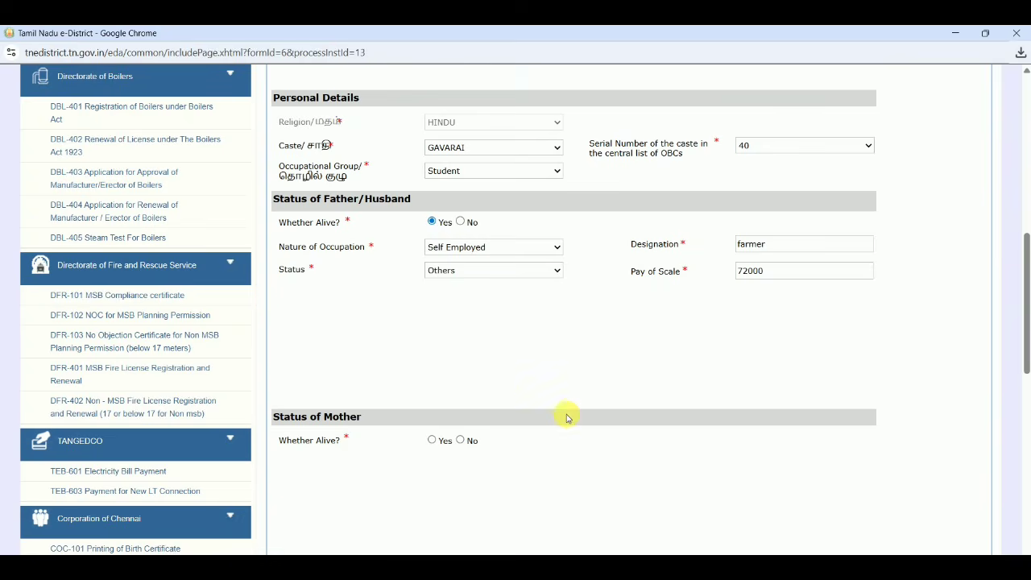
# Mark the mother as alive and set her nature of occupation to Unemployed
pyautogui.scroll(-3, 586, 414)
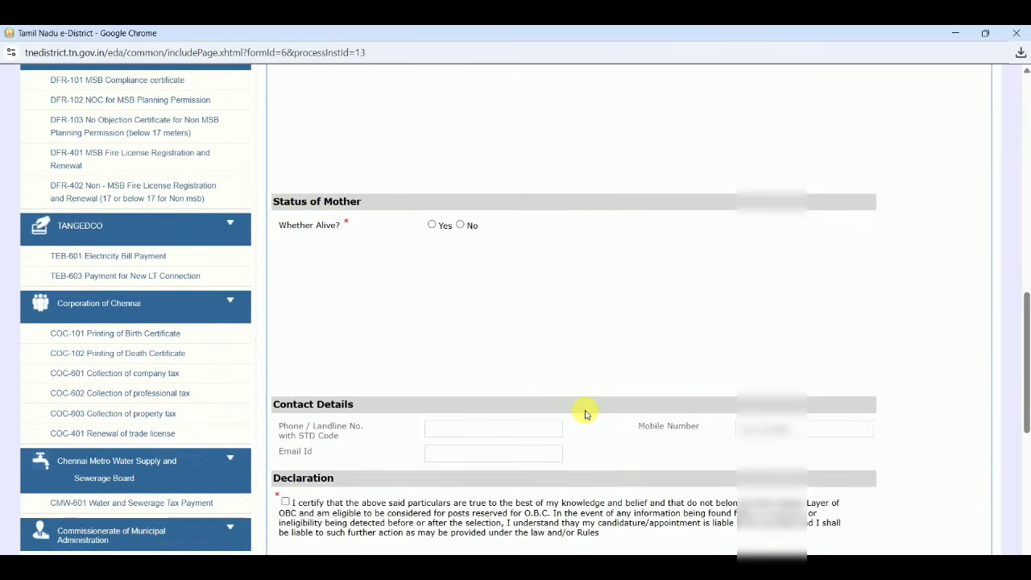
pyautogui.scroll(-1, 586, 415)
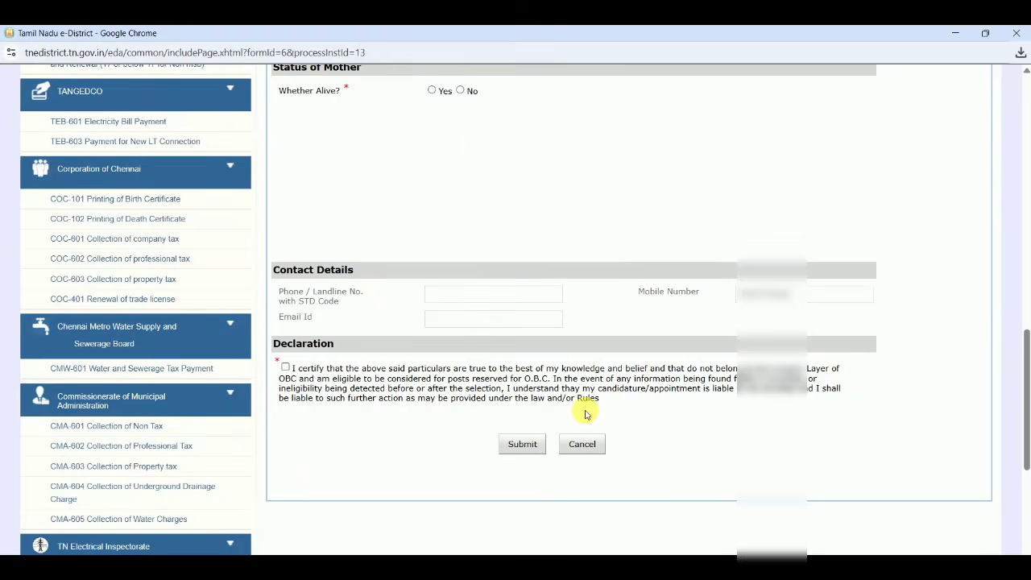
pyautogui.click(433, 91)
pyautogui.click(464, 113)
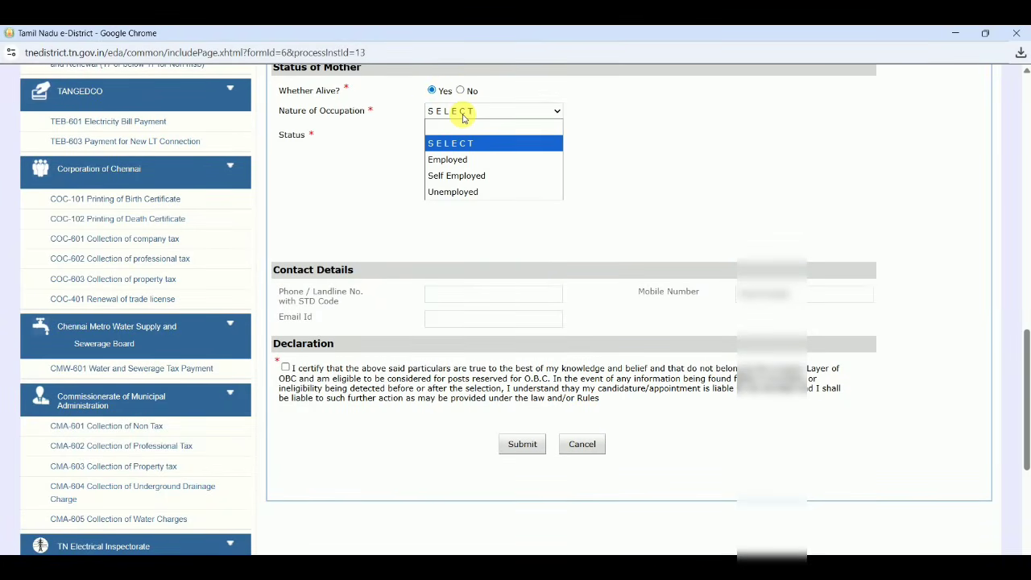
pyautogui.click(461, 191)
pyautogui.click(471, 192)
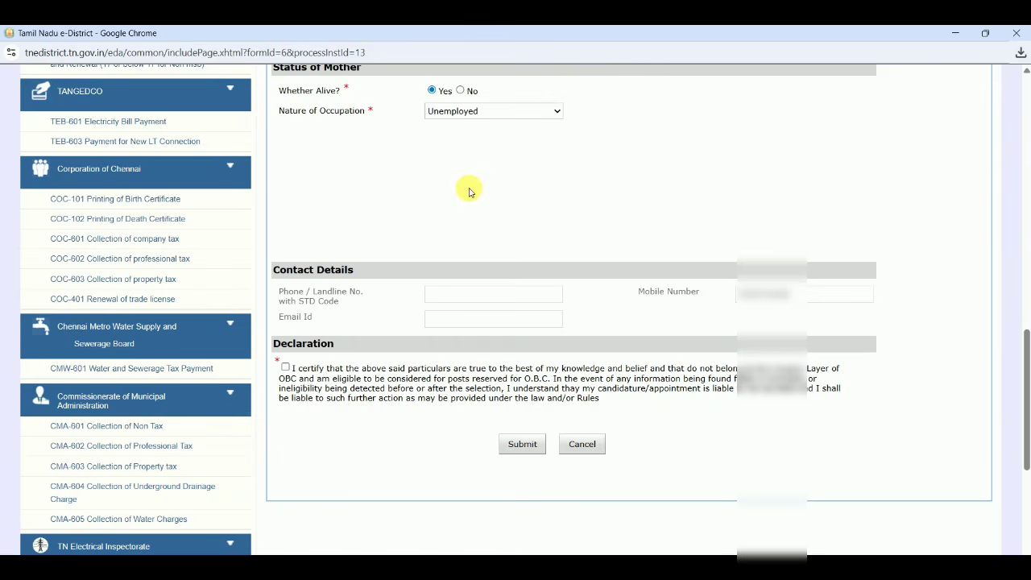
# Accept the declaration, submit the OBC certificate form and acknowledge the document scanning notice
pyautogui.click(286, 368)
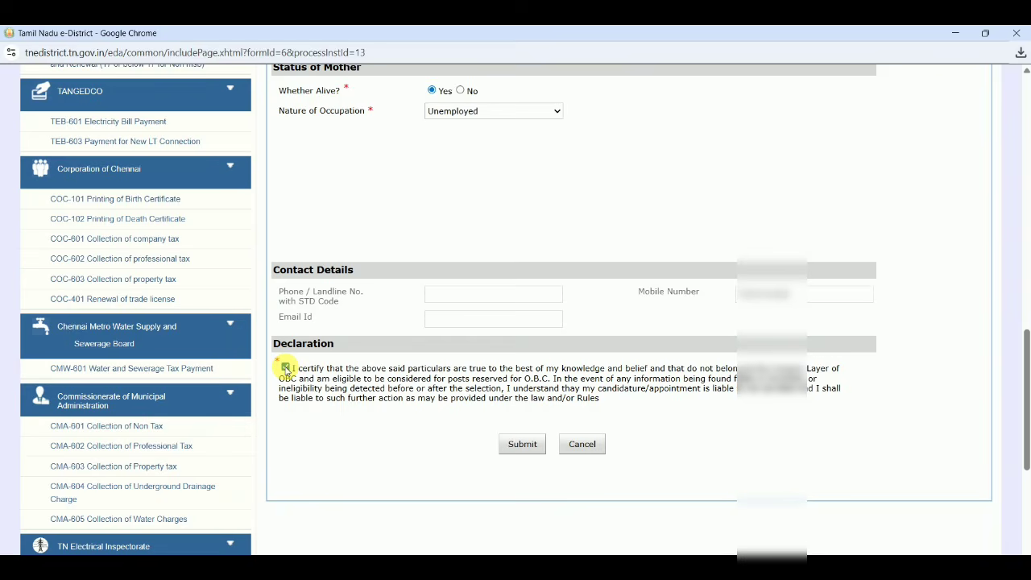
pyautogui.click(523, 446)
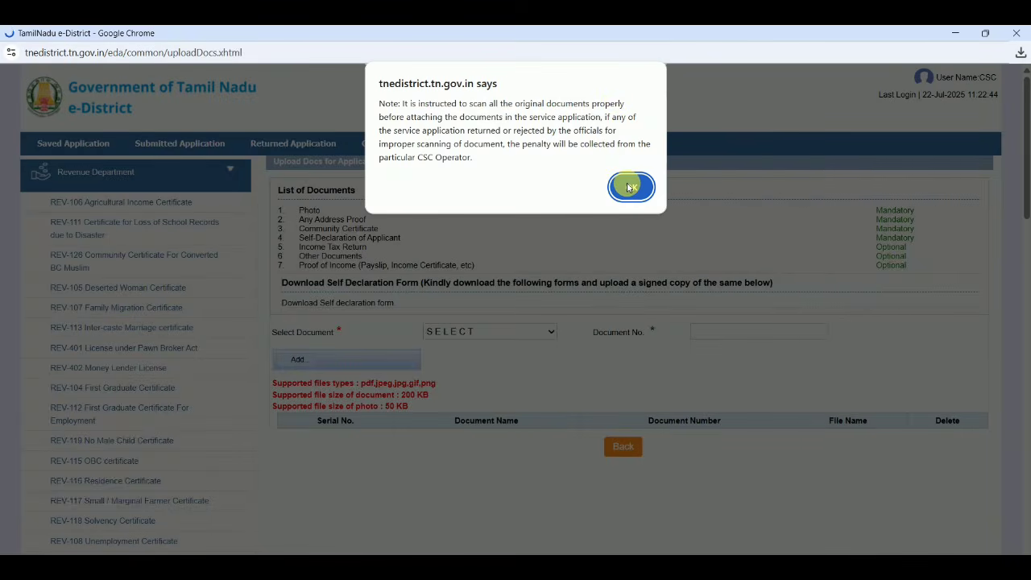
pyautogui.click(630, 187)
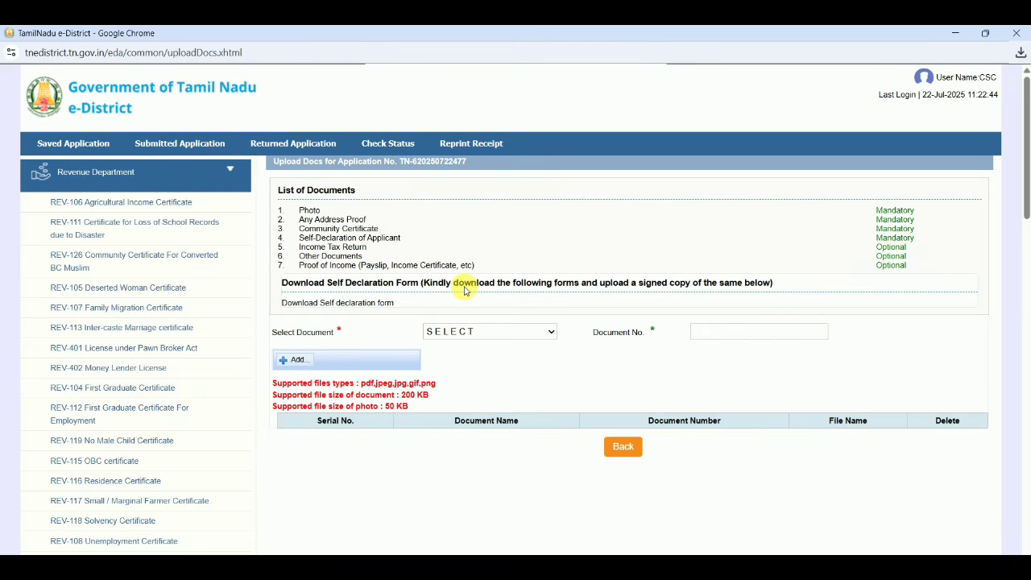
# Download the self declaration form for the application and open the downloaded PDF
pyautogui.click(376, 302)
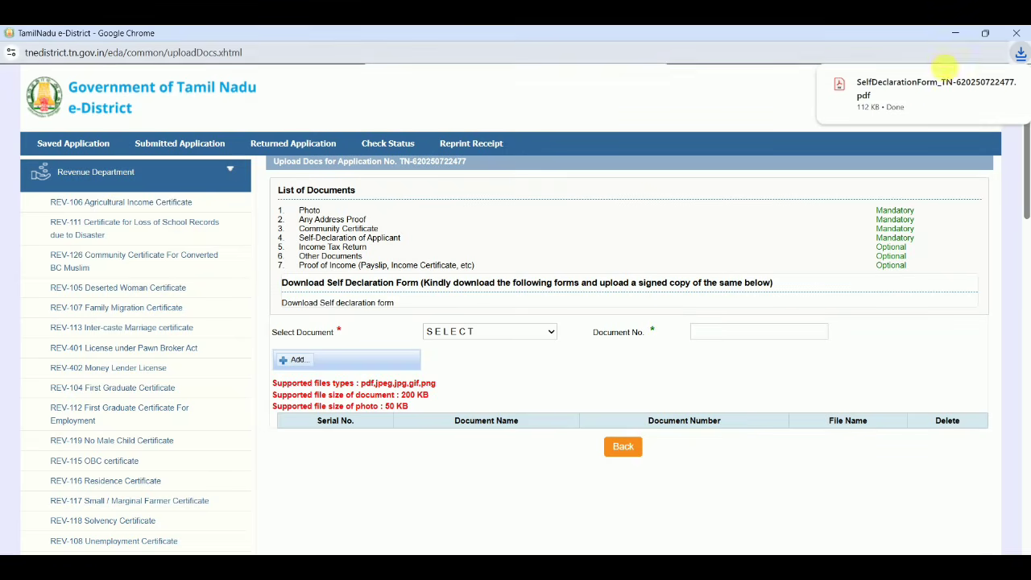
pyautogui.click(926, 83)
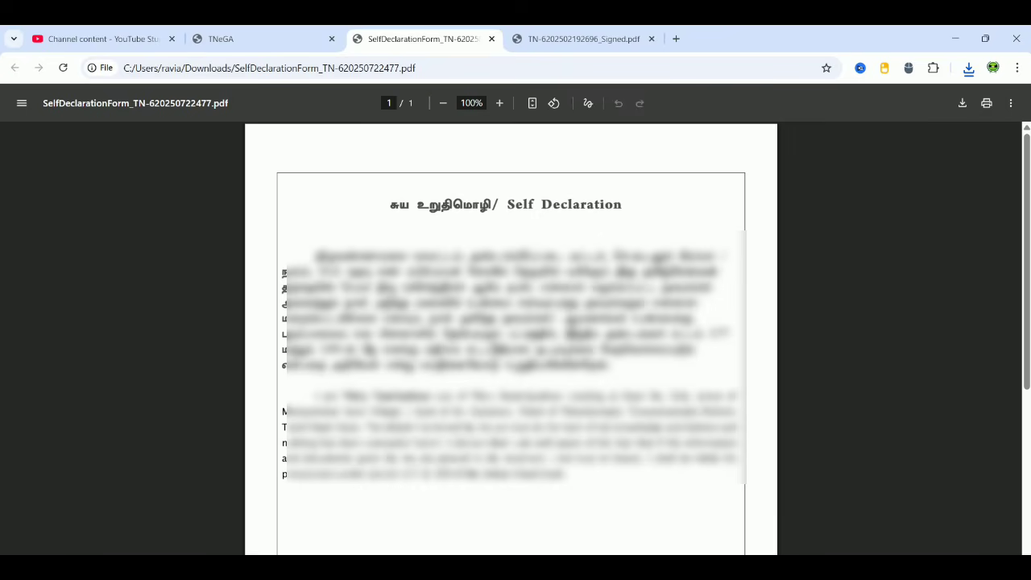
# Return to the e-District document upload page and choose Photo as the document to upload
pyautogui.click(720, 525)
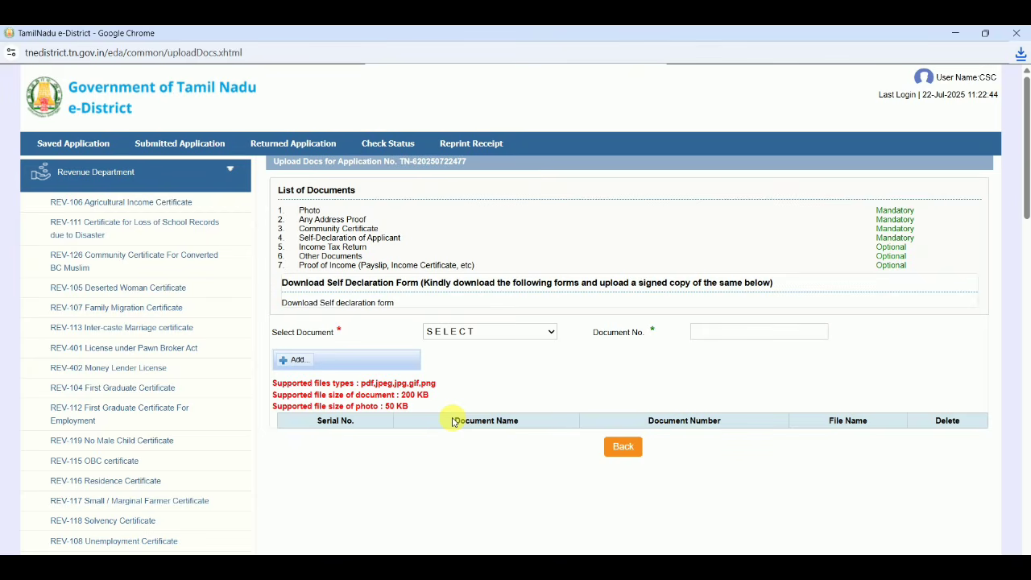
pyautogui.click(520, 332)
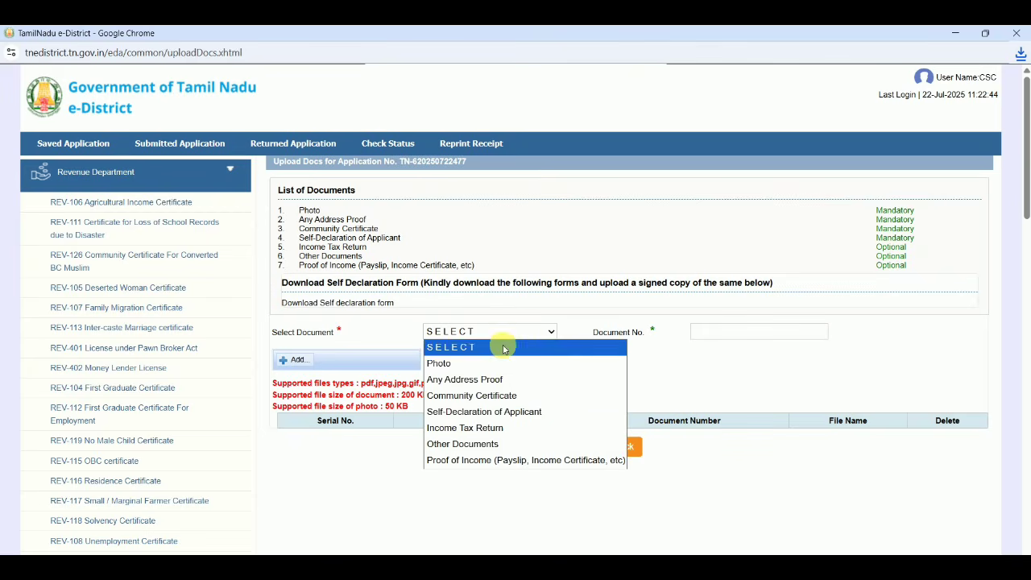
pyautogui.click(489, 364)
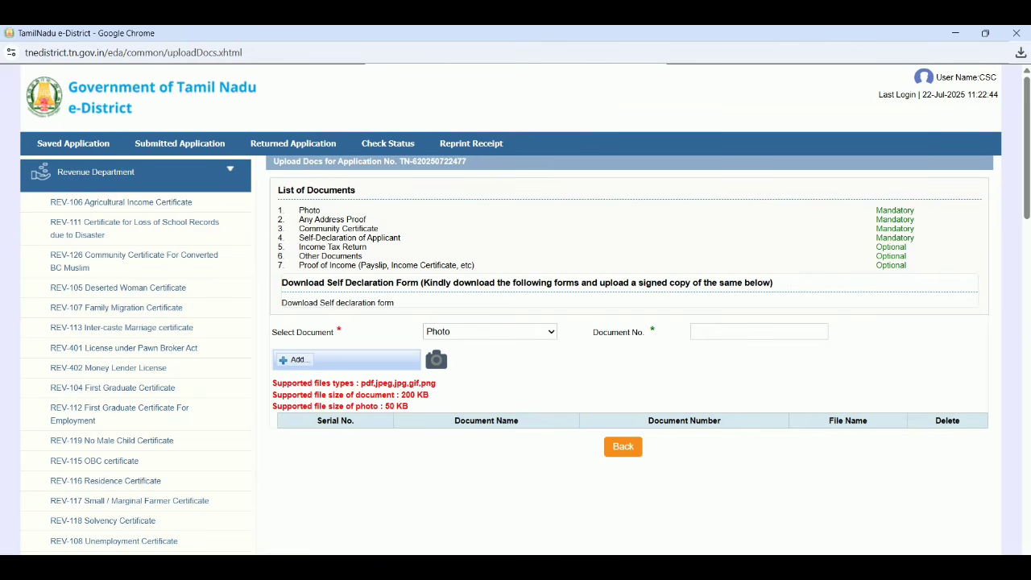
# Switch to the browser window with the PDFs and view the signed OBC certificate down to its validity period
pyautogui.moveTo(692, 564)
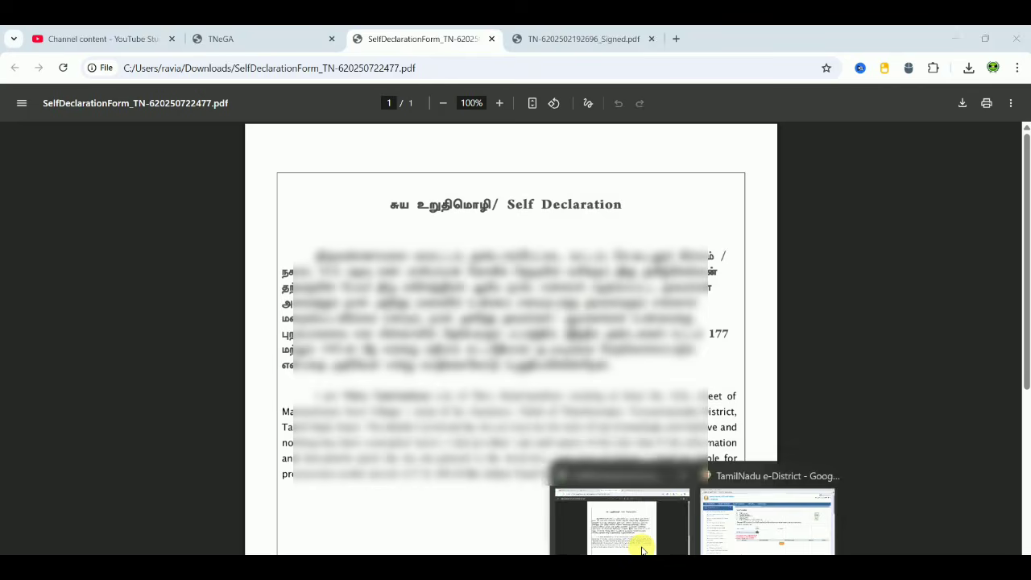
pyautogui.click(639, 545)
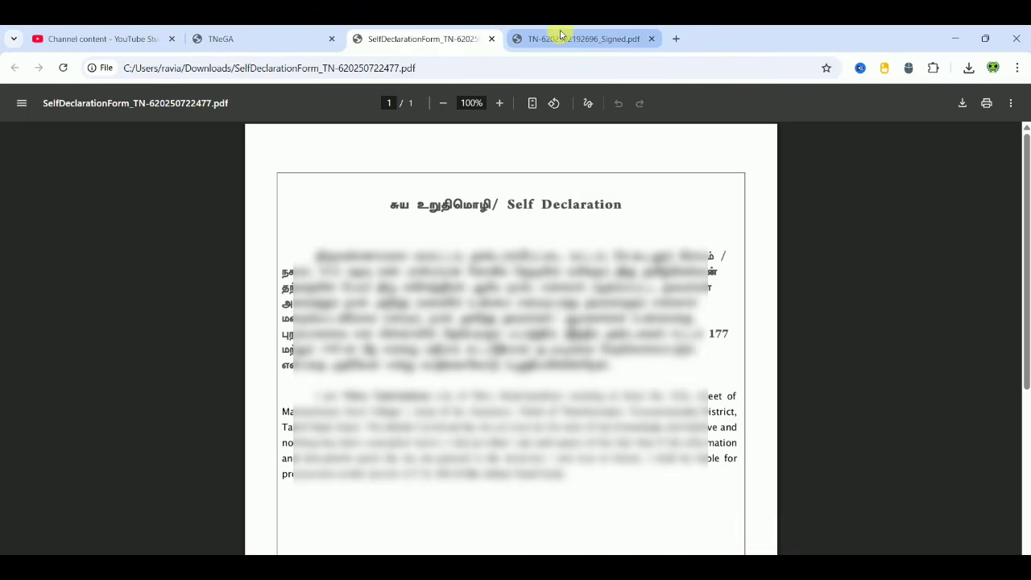
pyautogui.click(561, 37)
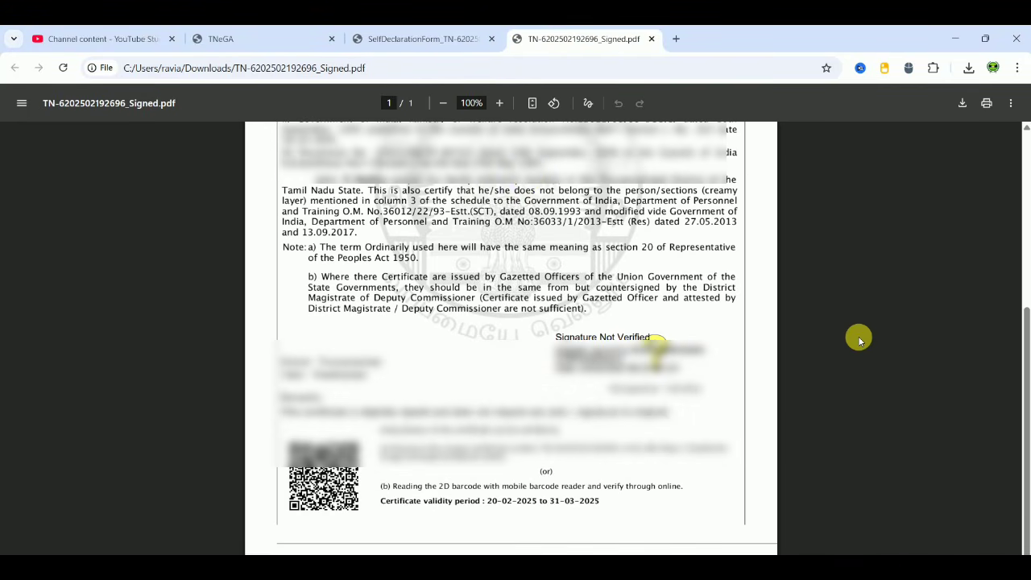